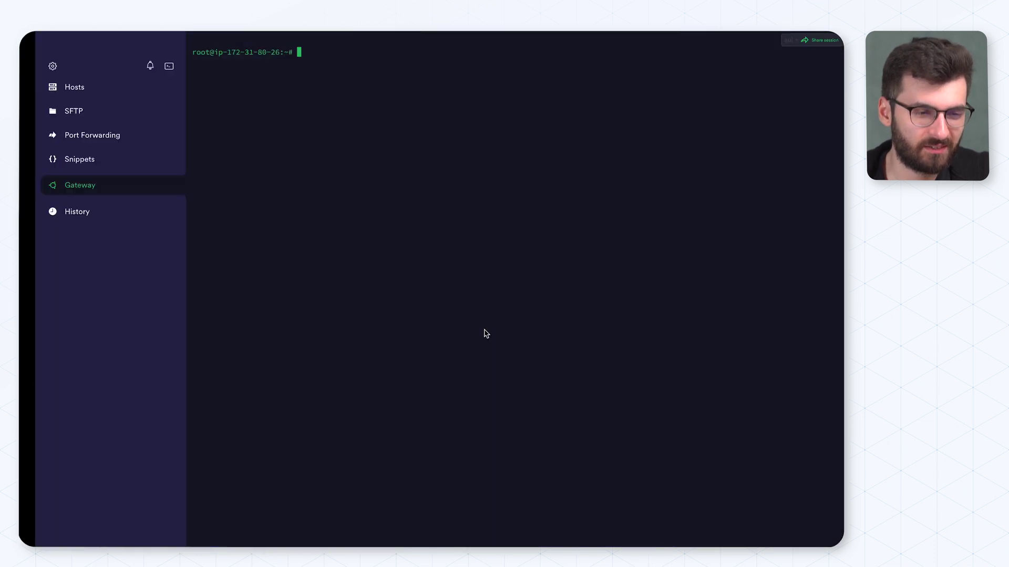
Run the pasted docker command in Termius to start the Pentest-Tools.com VPN agent container
key("Return")
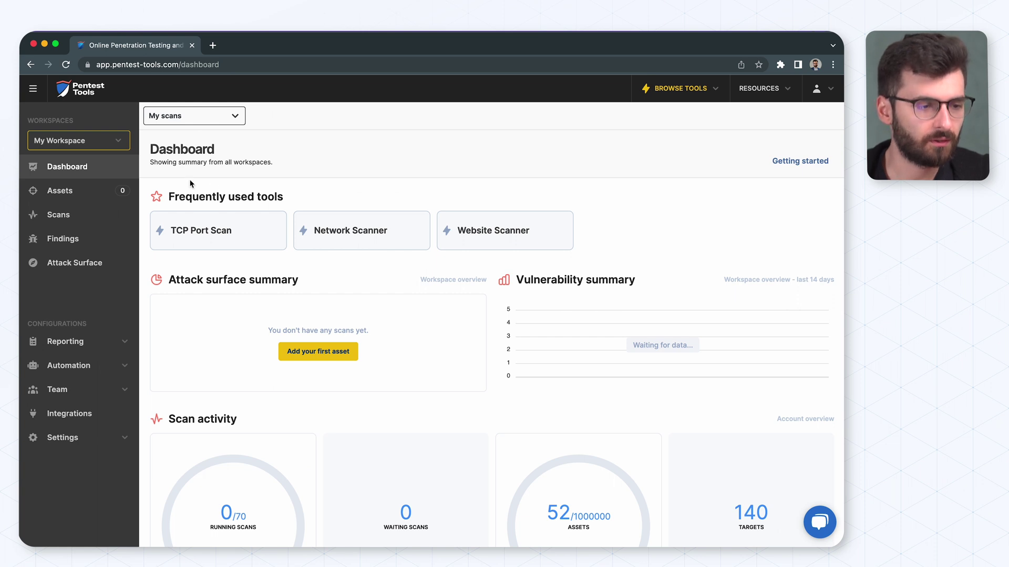
Add a workspace named 'Internal Pentest' and switch the dashboard to it
left_click(121, 147)
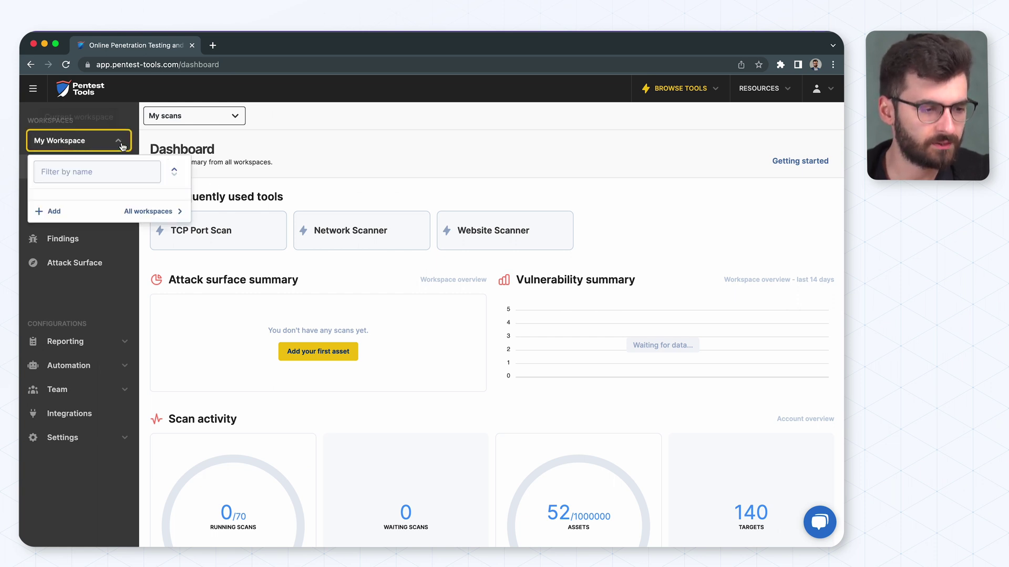
left_click(54, 231)
left_click(434, 288)
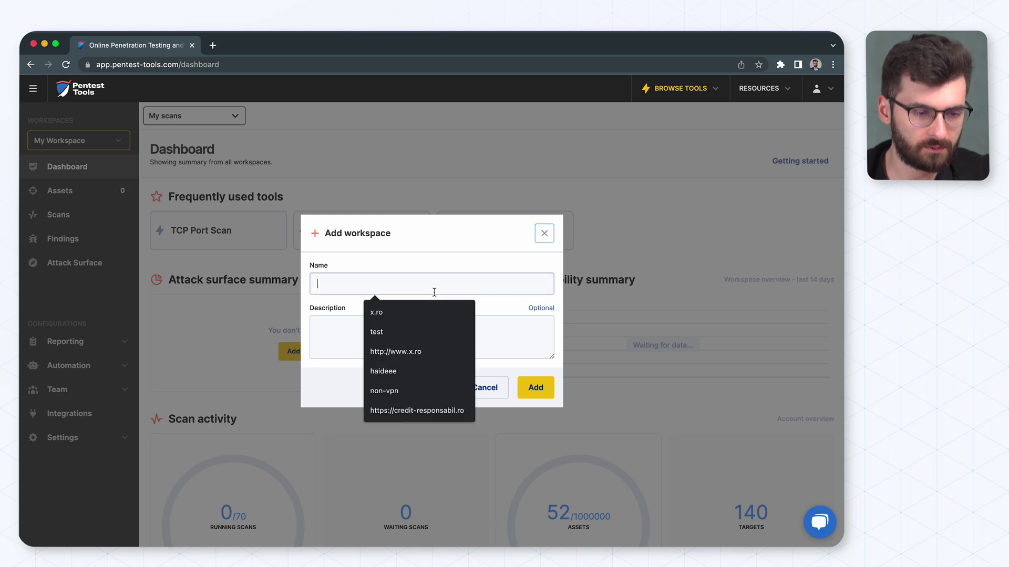
type("Internal Pentest")
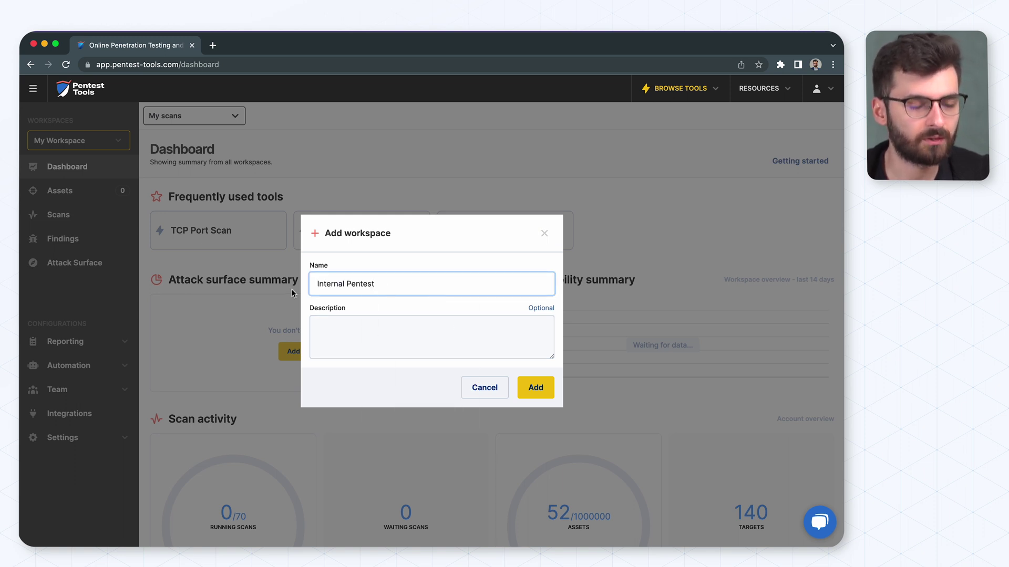
left_click(394, 299)
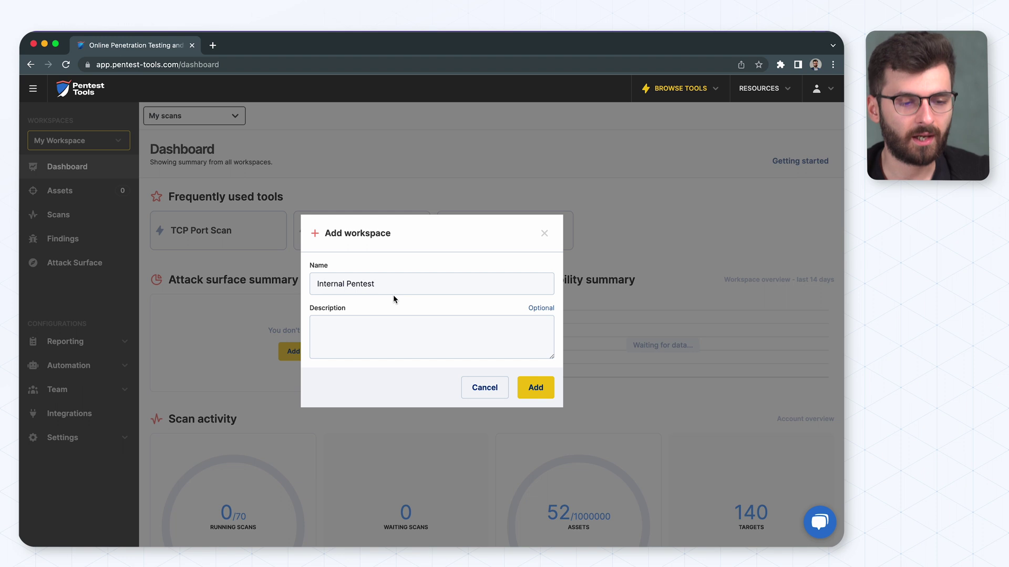
left_click(528, 388)
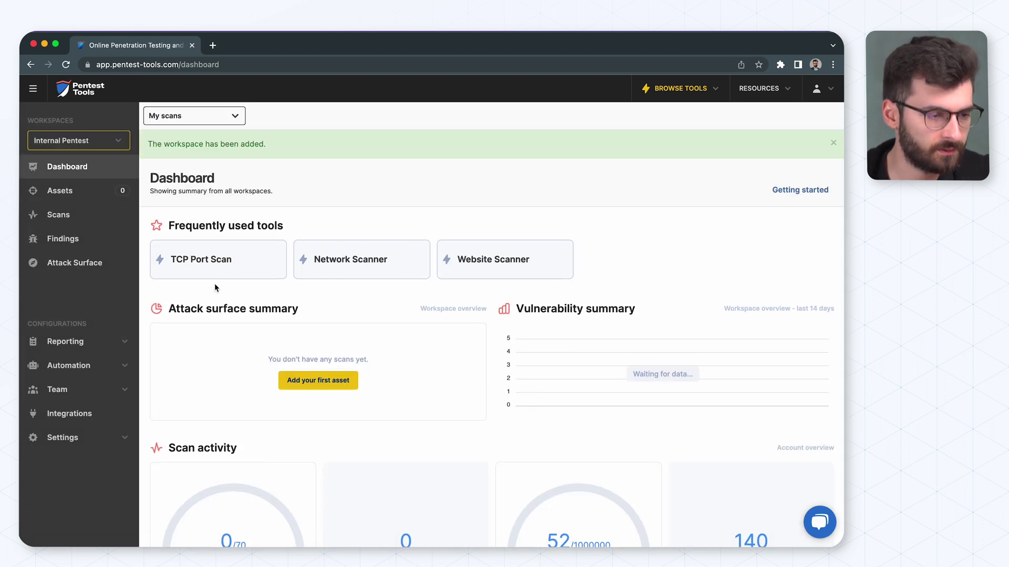
left_click(56, 139)
left_click(53, 206)
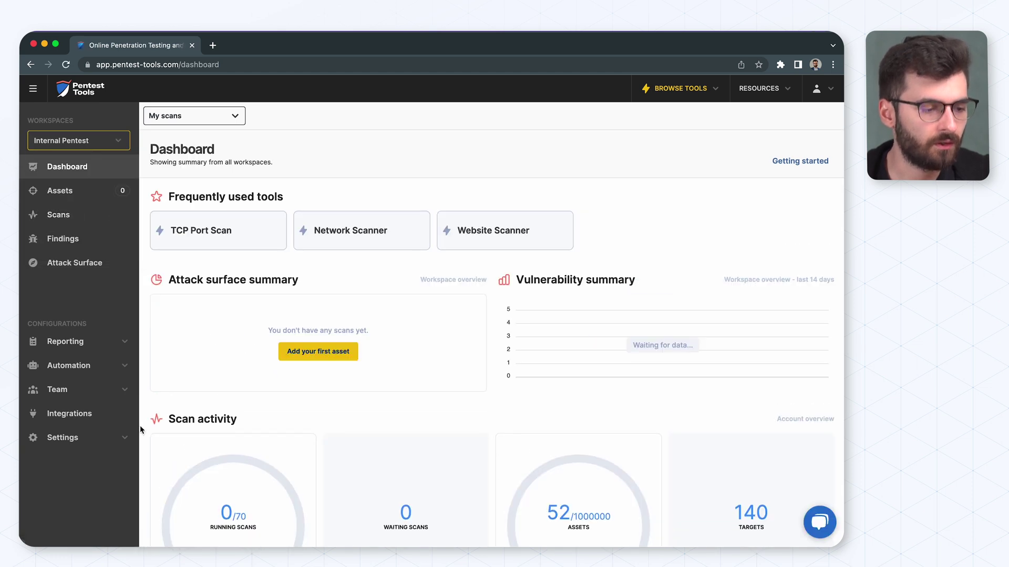
Save a VPN Agent profile named 'Internal Pentest' attached to the Internal Pentest workspace
left_click(124, 438)
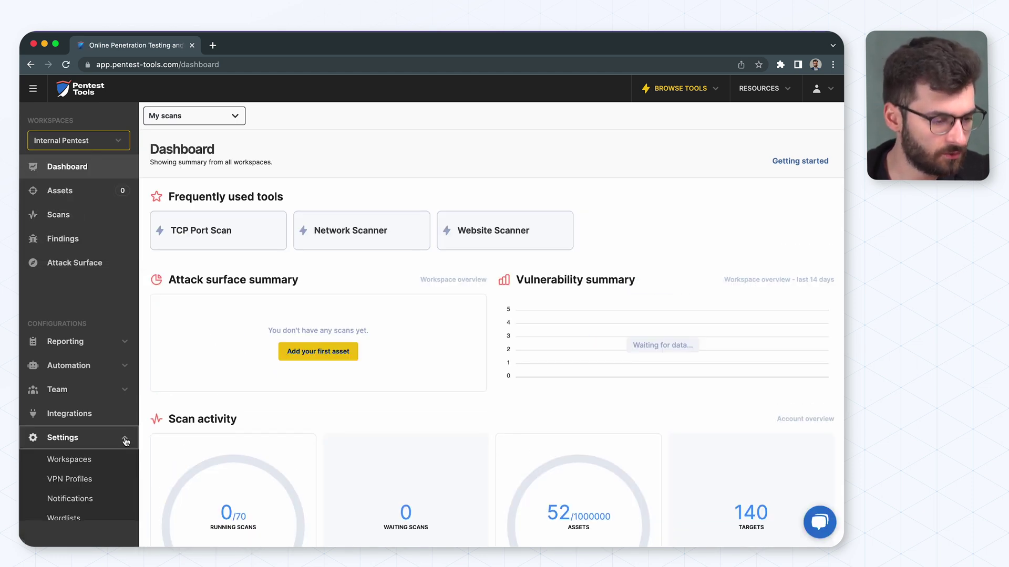
left_click(75, 480)
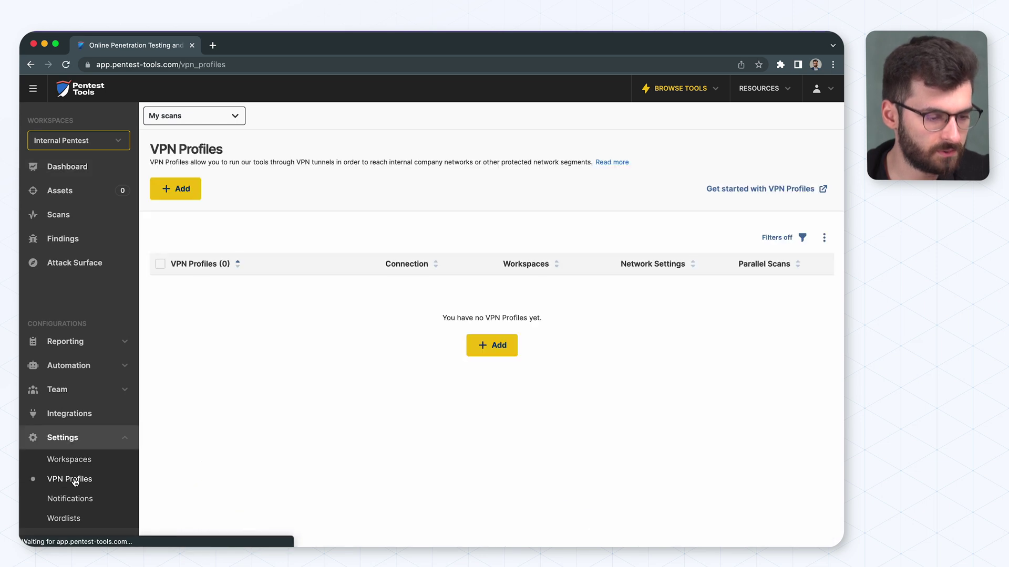
left_click(191, 197)
left_click(435, 244)
type("Internal Pentest")
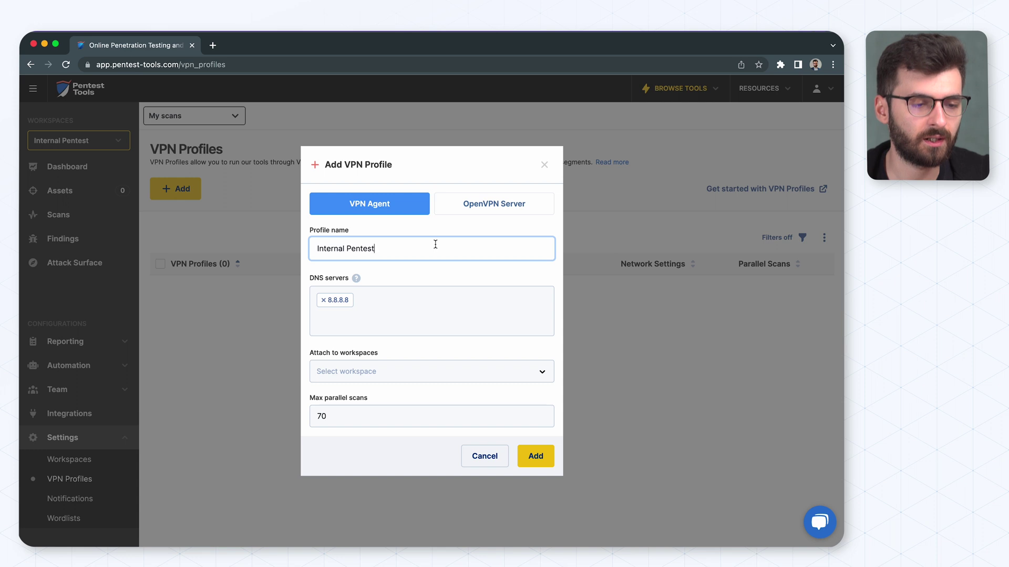
left_click(384, 207)
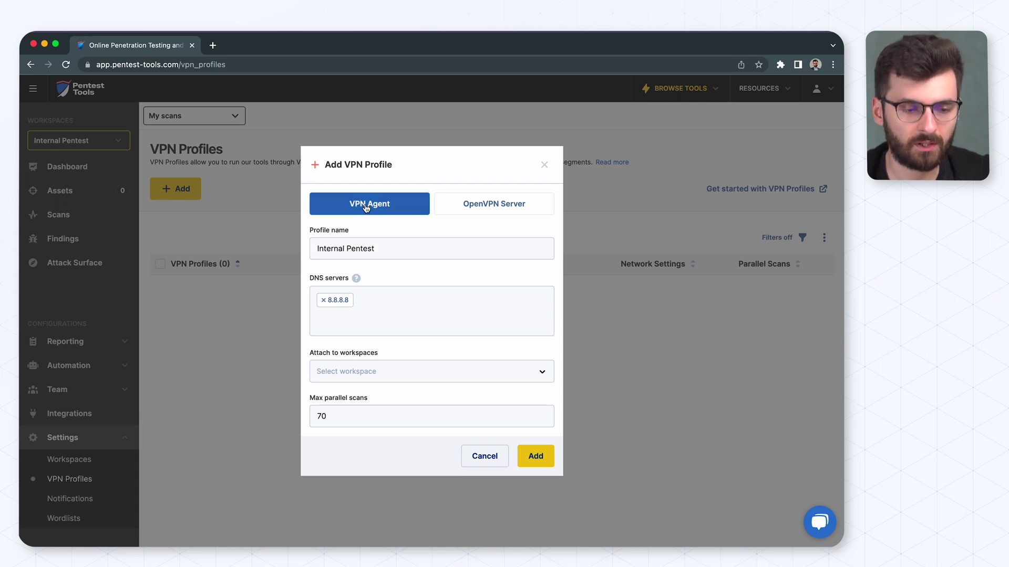
left_click(544, 372)
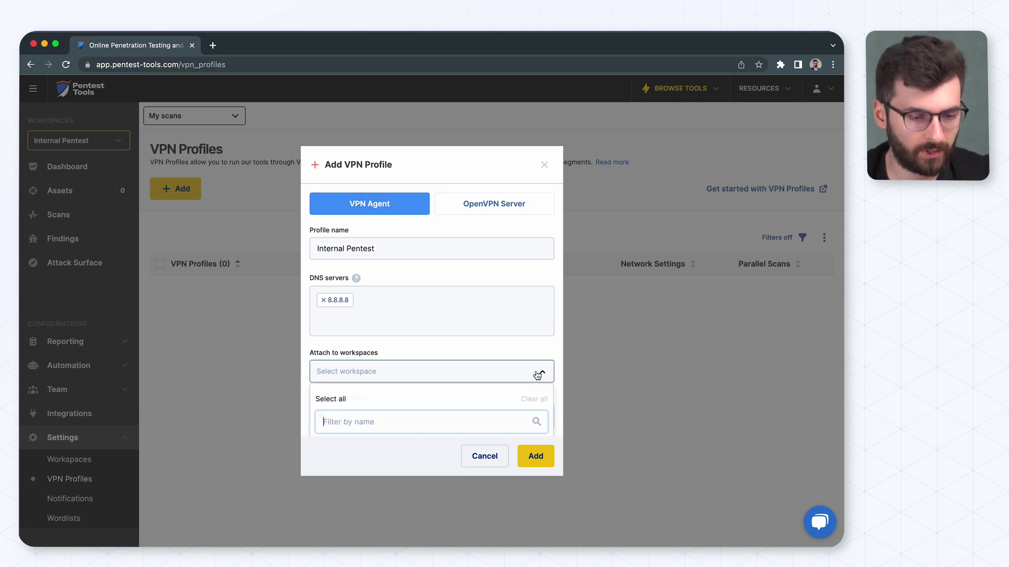
left_click(320, 423)
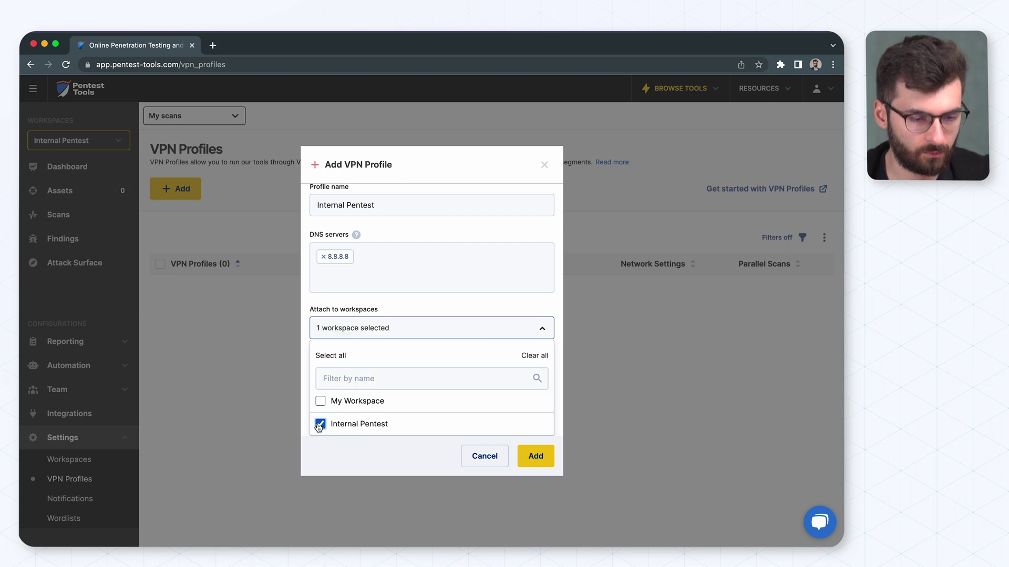
left_click(558, 403)
left_click(536, 457)
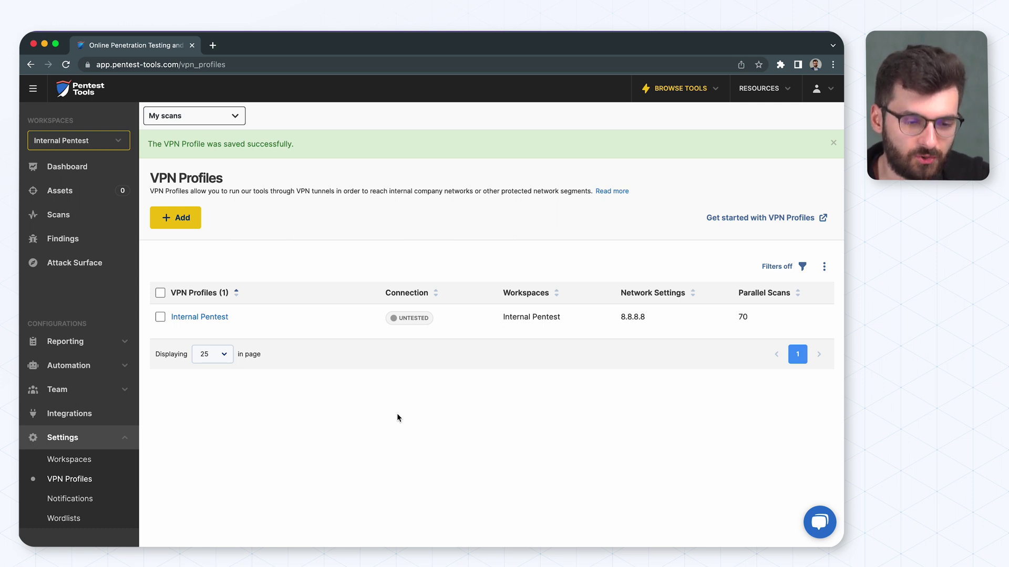
Copy the Docker pull-and-run deployment command for the Internal Pentest VPN profile
left_click(355, 325)
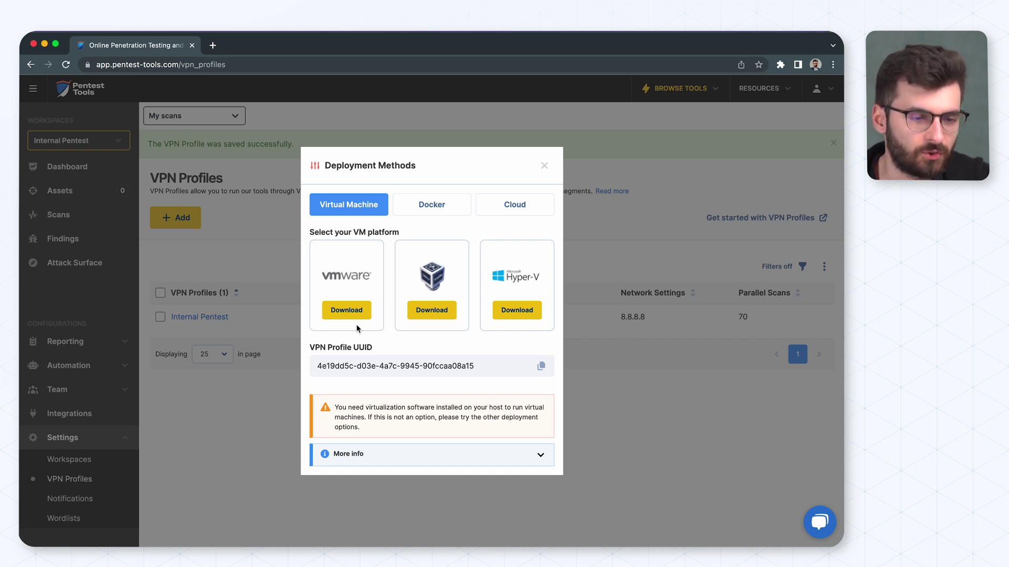
left_click(461, 205)
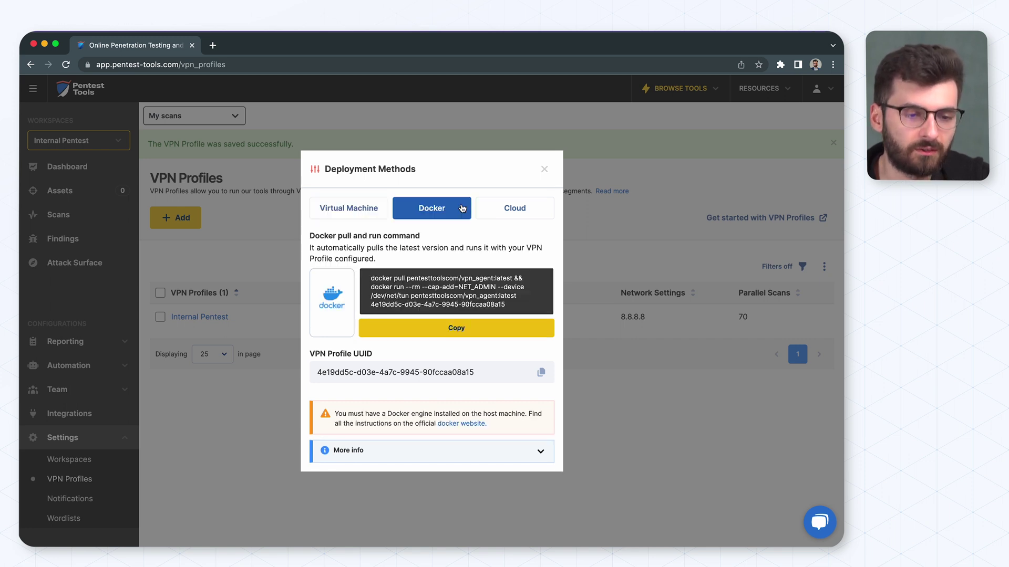
left_click(515, 211)
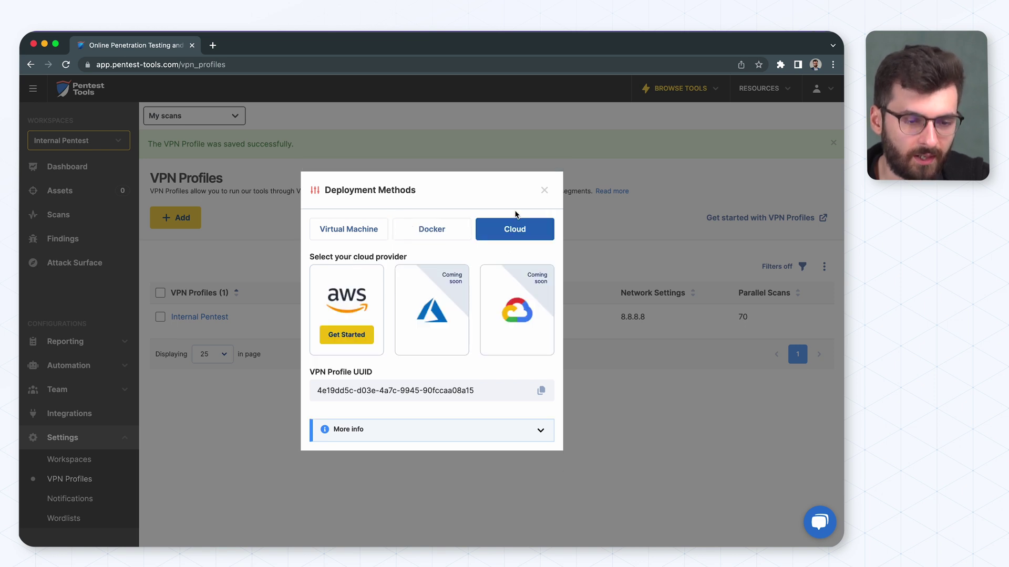
left_click(462, 226)
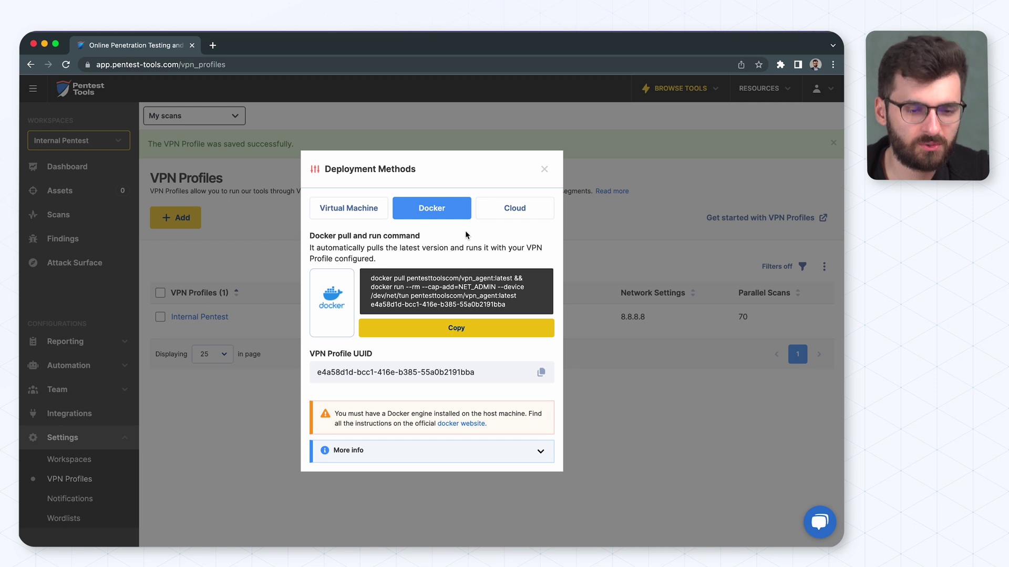
left_click(466, 330)
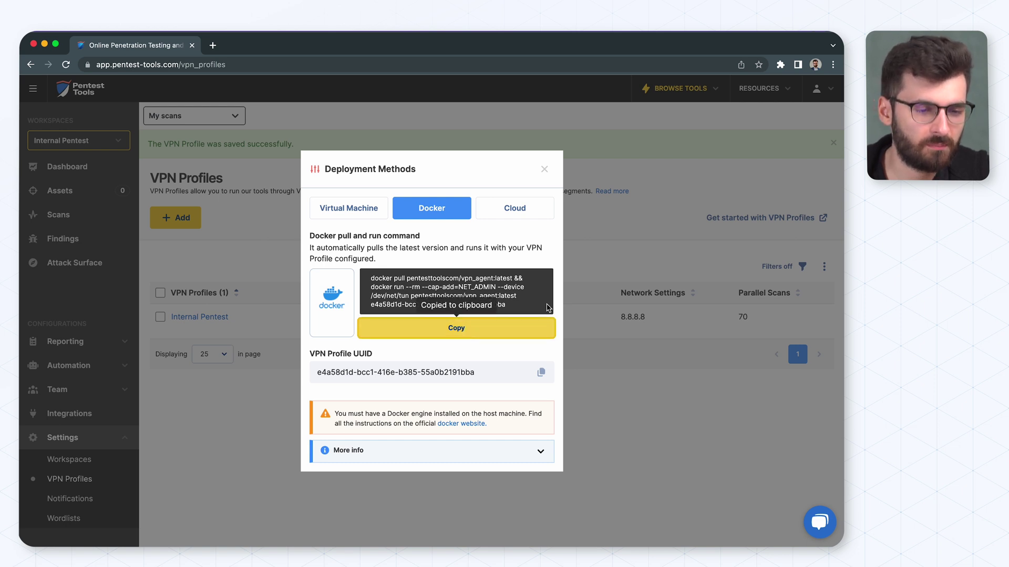
Run the copied docker command in Termius to start the new Internal Pentest VPN agent
key("super+Tab")
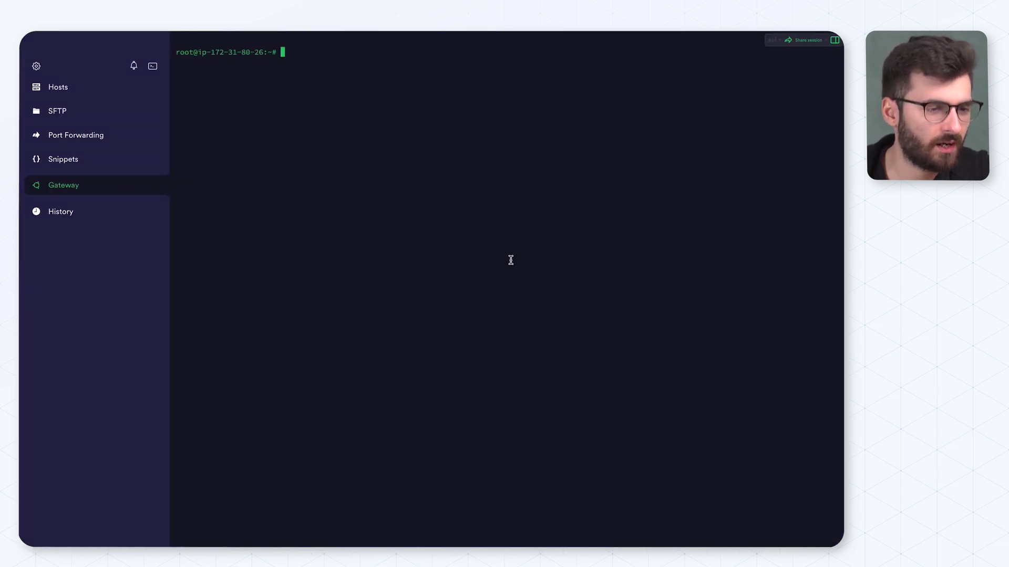
key("super+v")
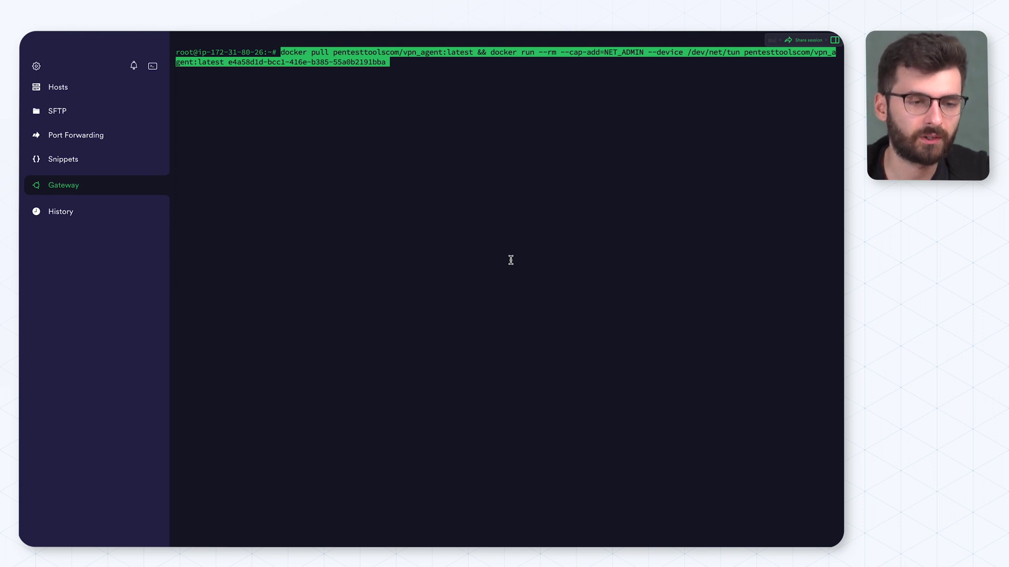
key("Return")
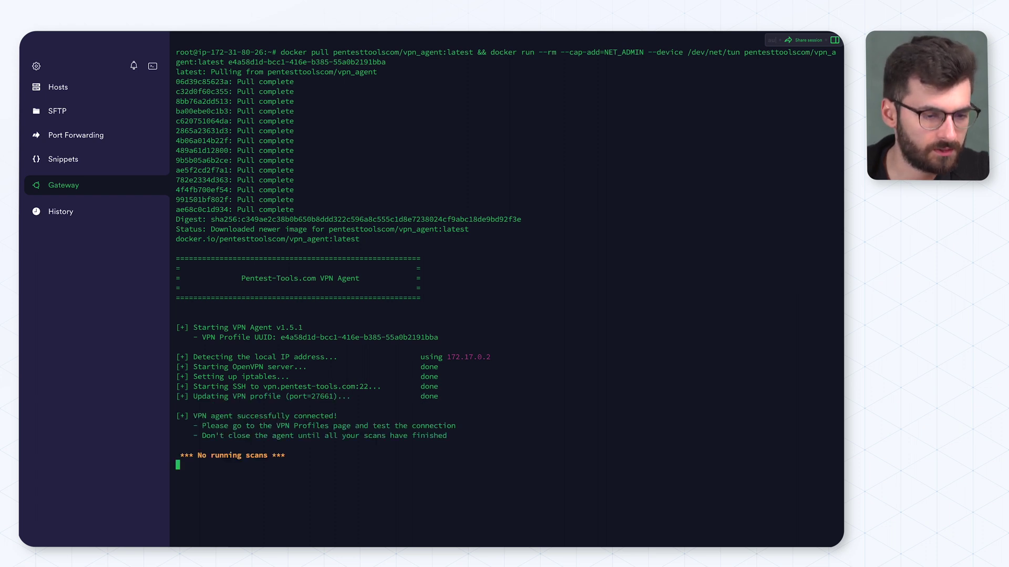
key("ctrl+Left")
Close the deployment dialog and test the Internal Pentest profile's connection, confirming SUCCESS
left_click(542, 175)
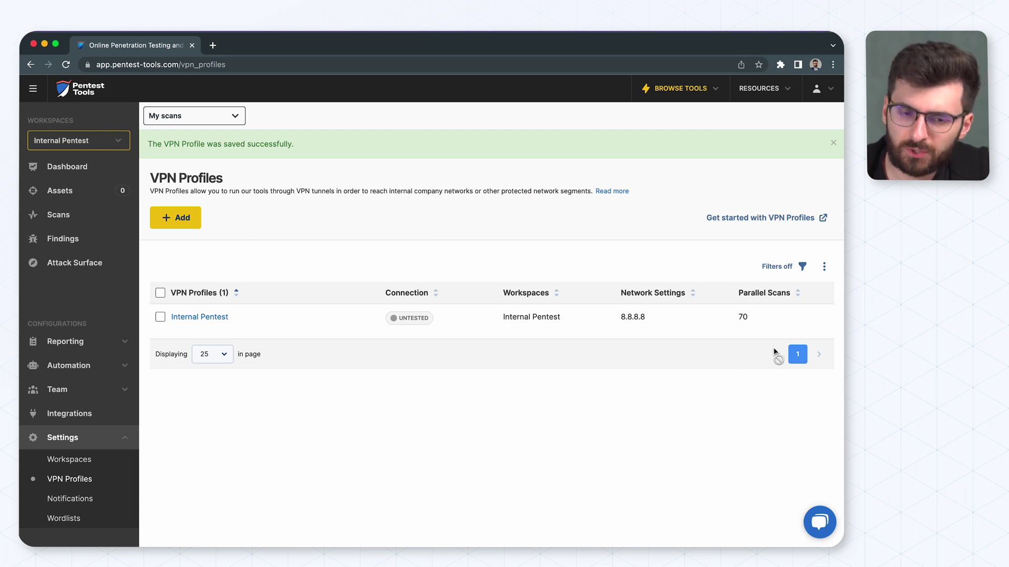
left_click(782, 318)
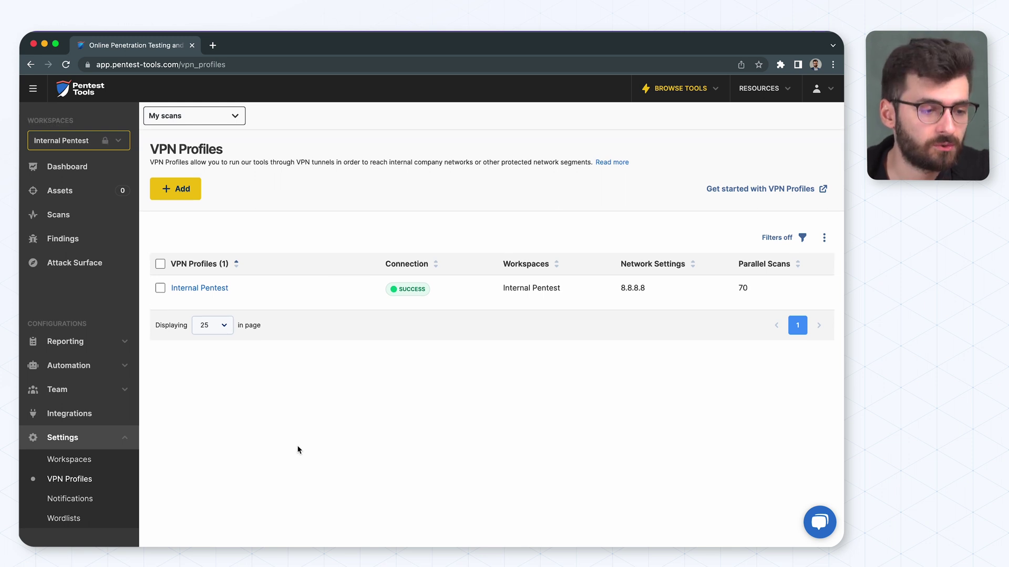
Import the three IP targets listed in assets.txt into the workspace's Assets
left_click(66, 201)
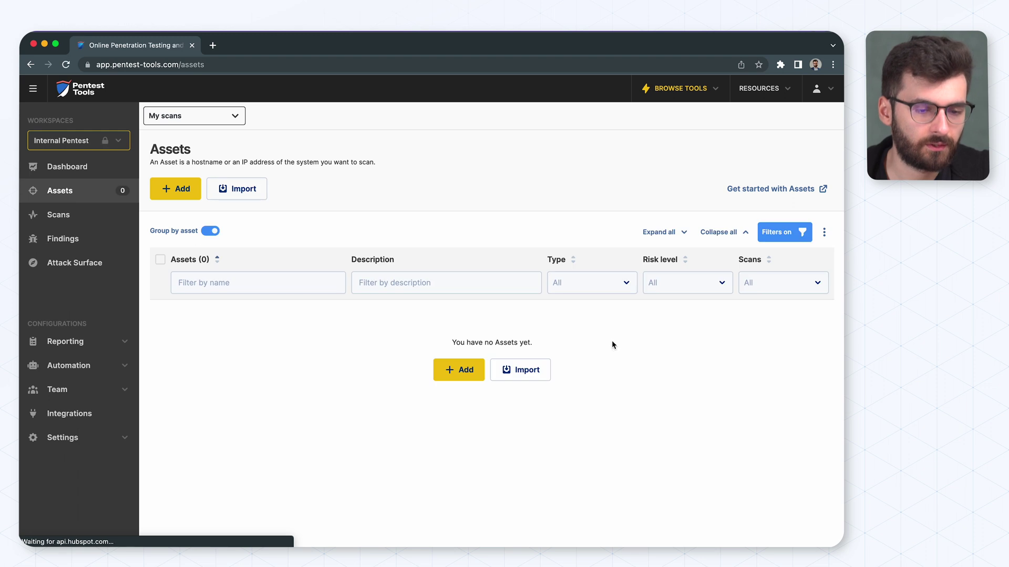
left_click(530, 372)
left_click(501, 271)
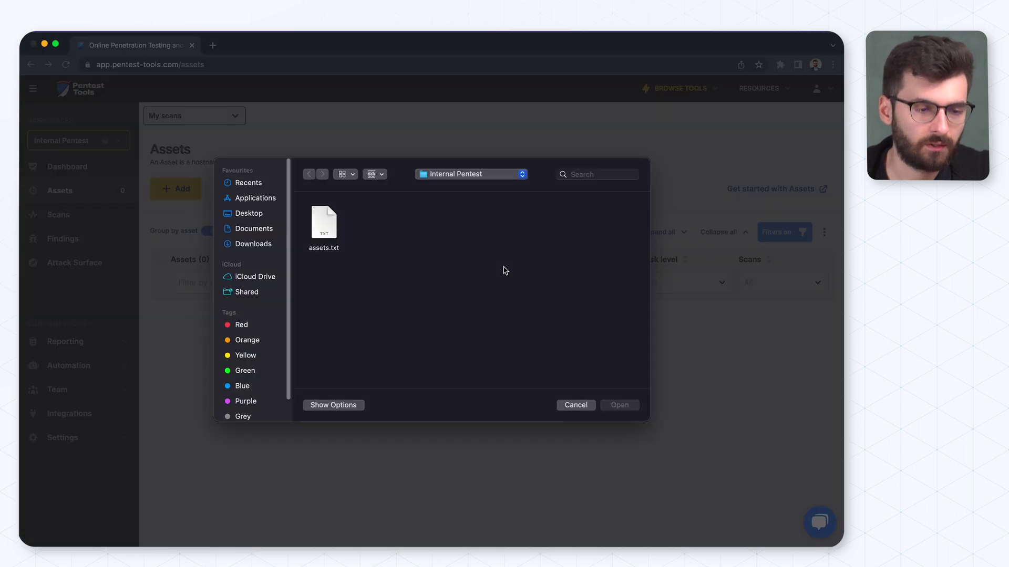
double_click(333, 225)
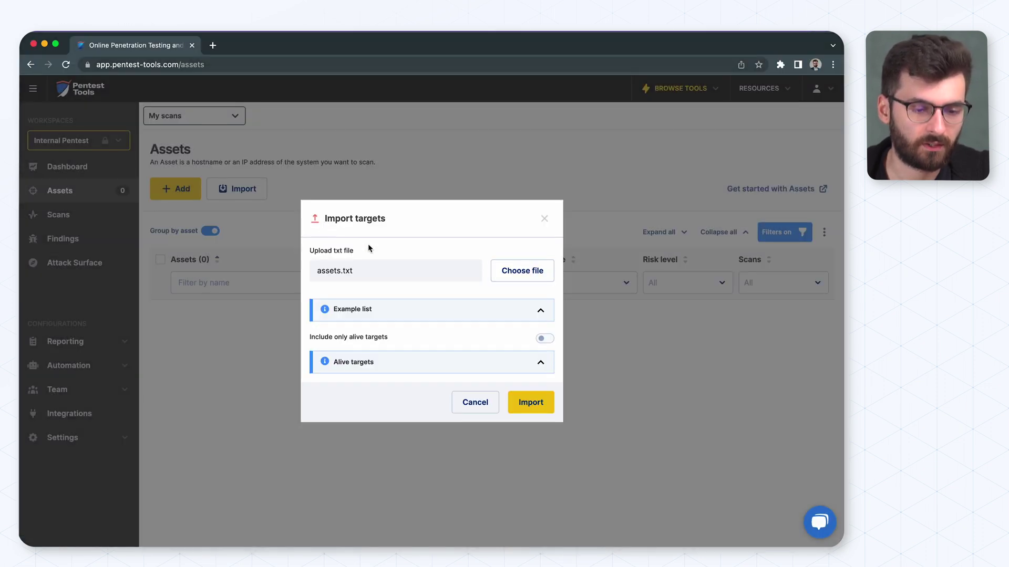
left_click(542, 407)
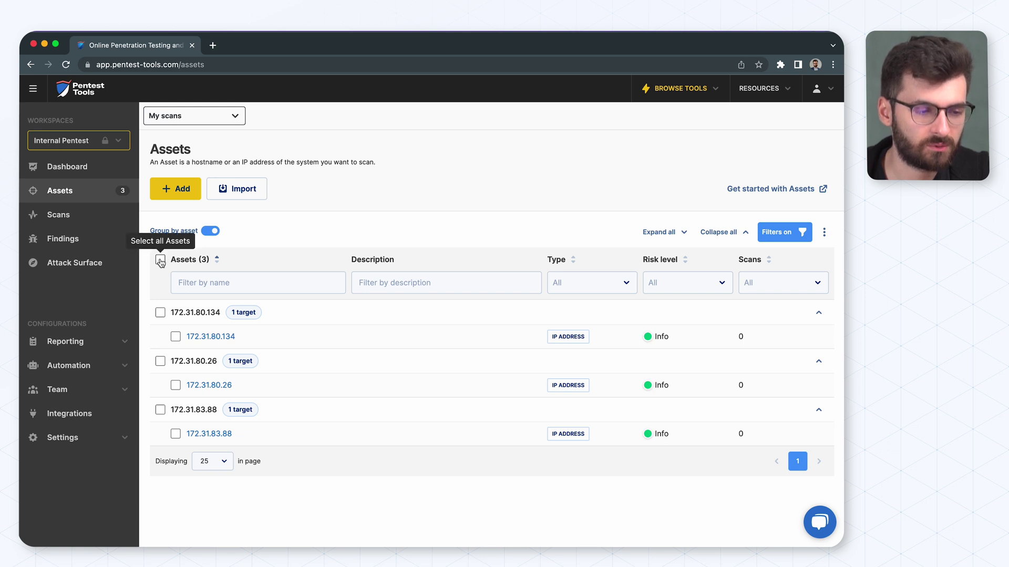
Run a TCP Port Scan on all three imported assets at once
left_click(160, 261)
left_click(405, 512)
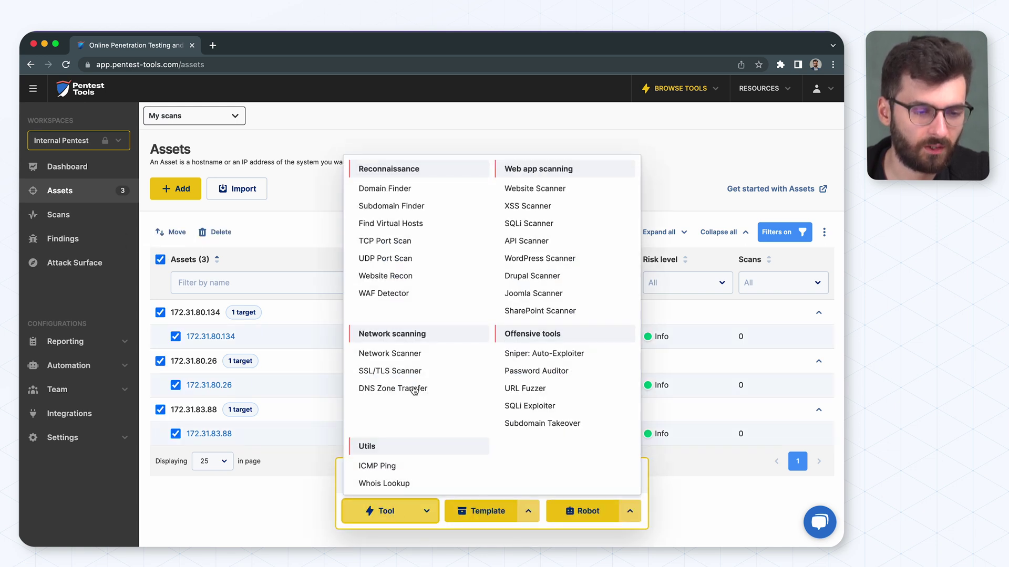
left_click(384, 242)
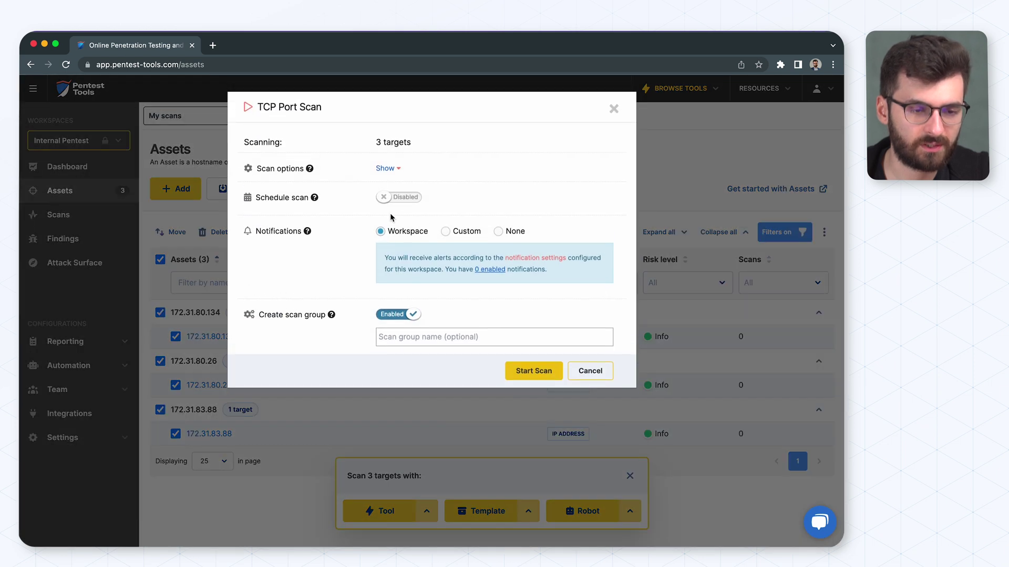
left_click(386, 169)
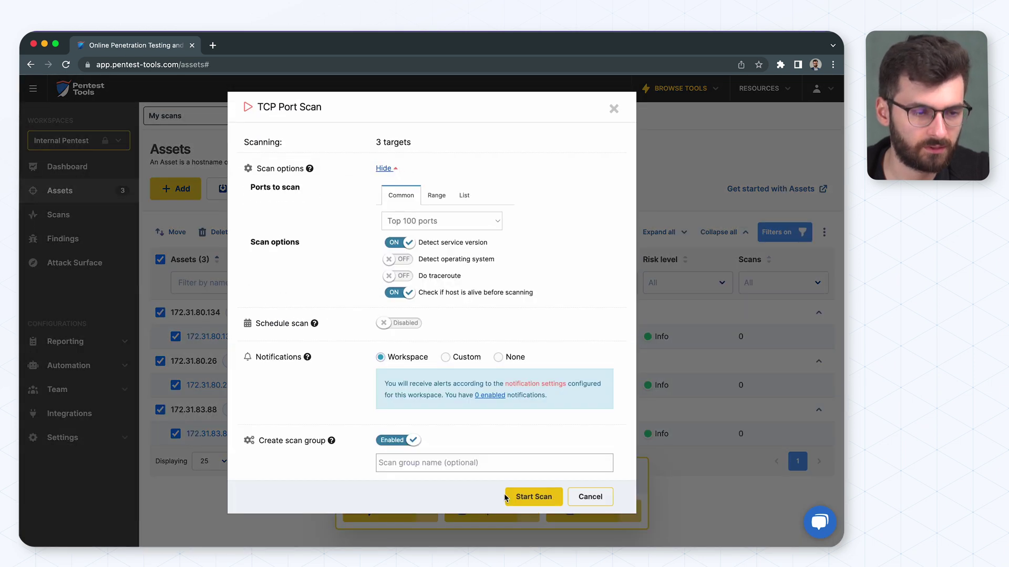
left_click(534, 497)
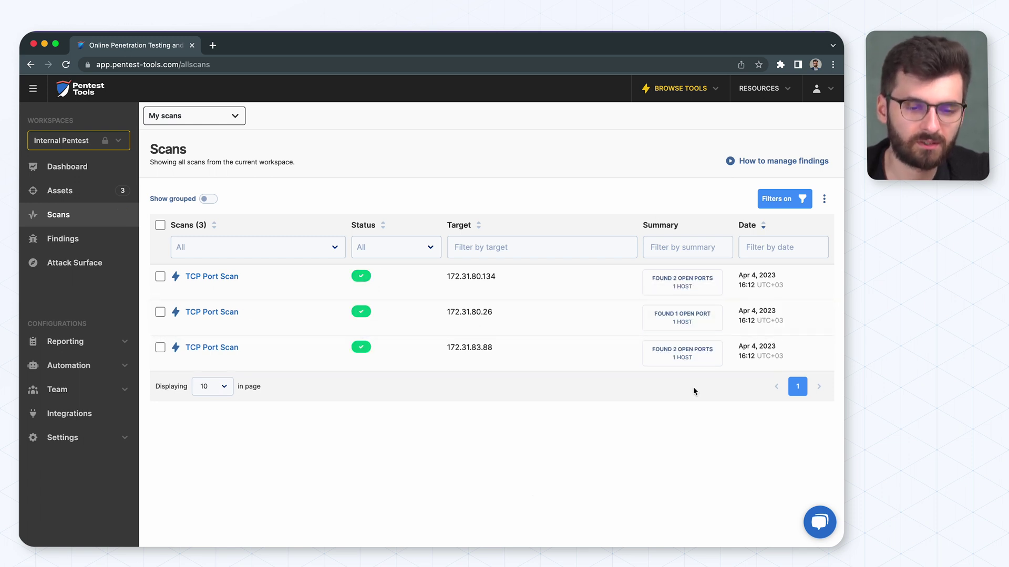
left_click(686, 362)
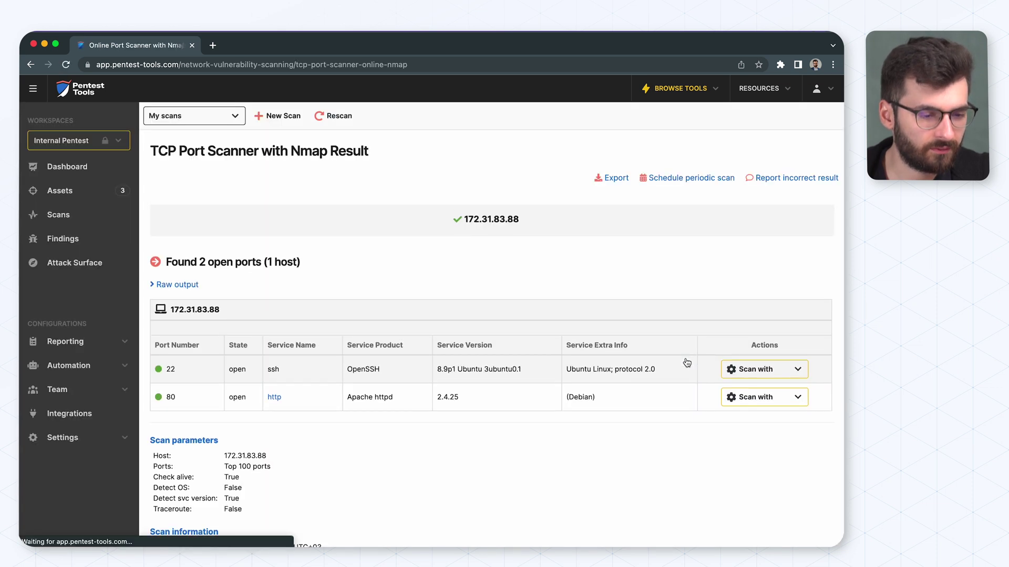
left_click(305, 397)
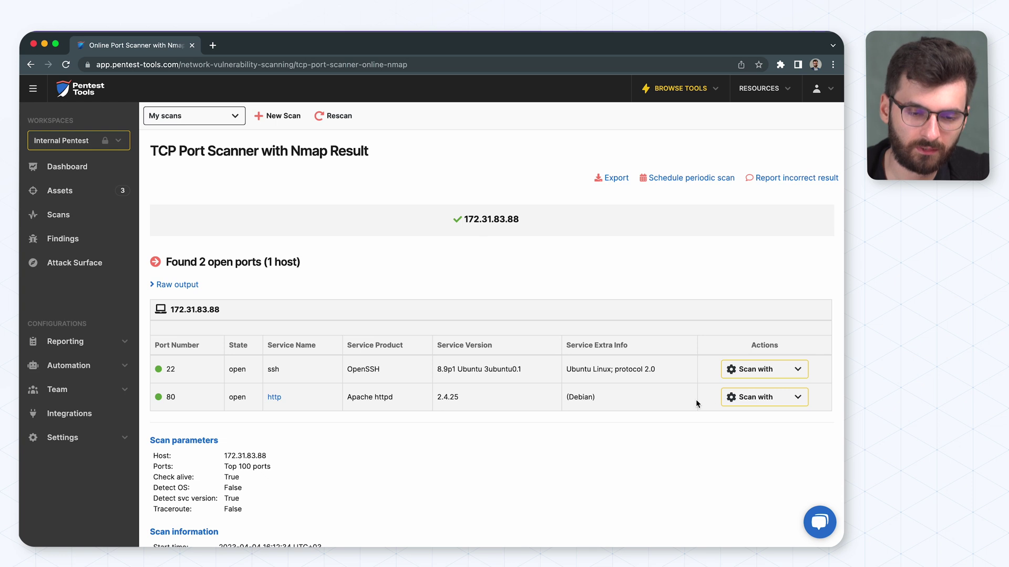
left_click(759, 398)
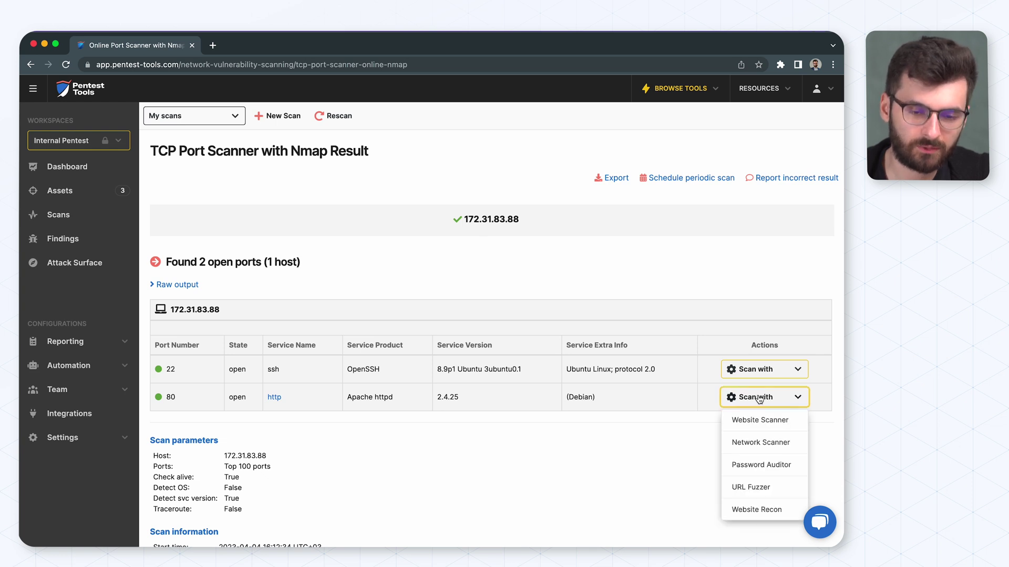
left_click(767, 426)
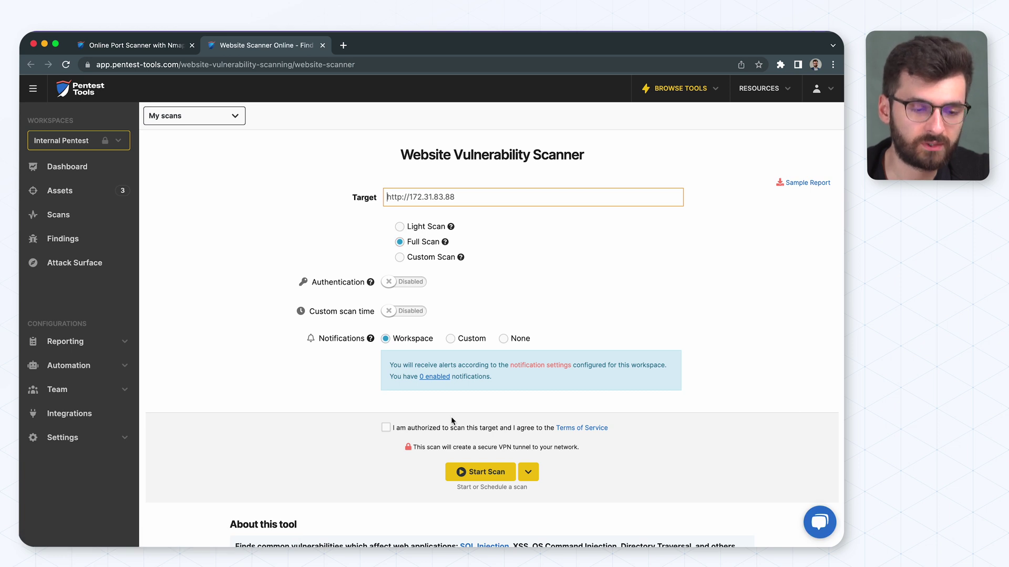
left_click(471, 473)
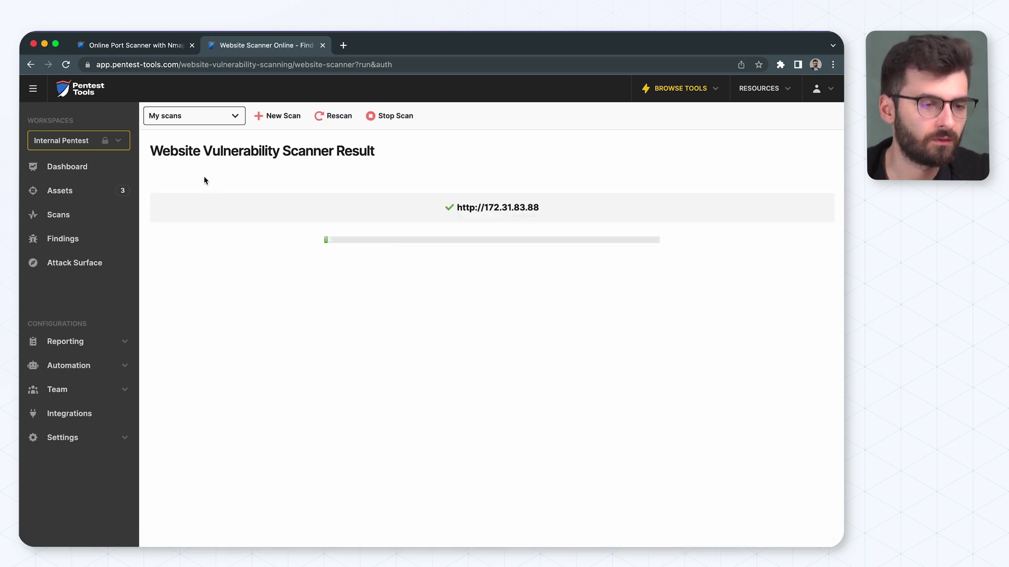
left_click(142, 46)
Start an authorized full Network Scanner scan of 172.31.80.134 from its port scan result
left_click(98, 225)
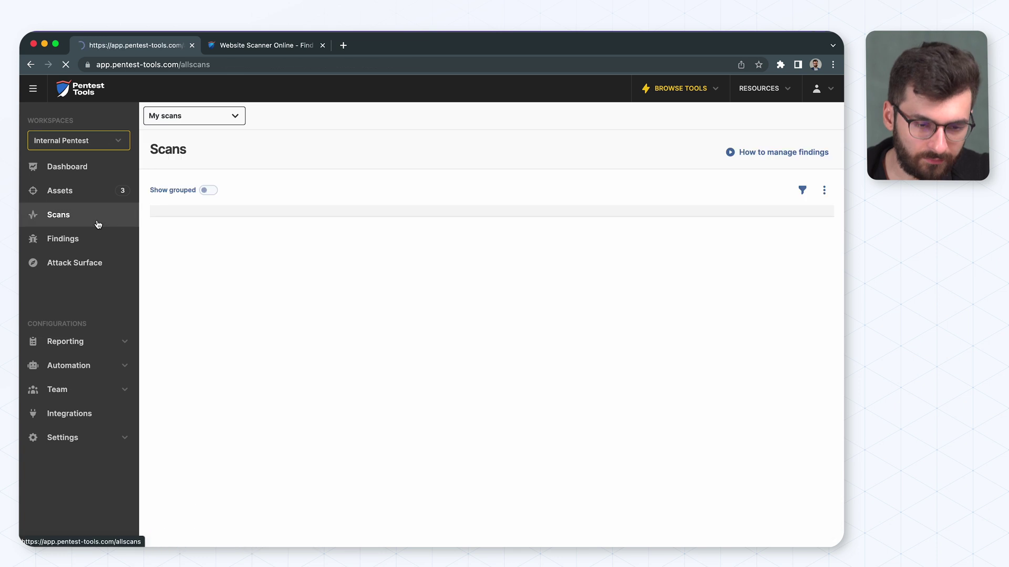
left_click(699, 317)
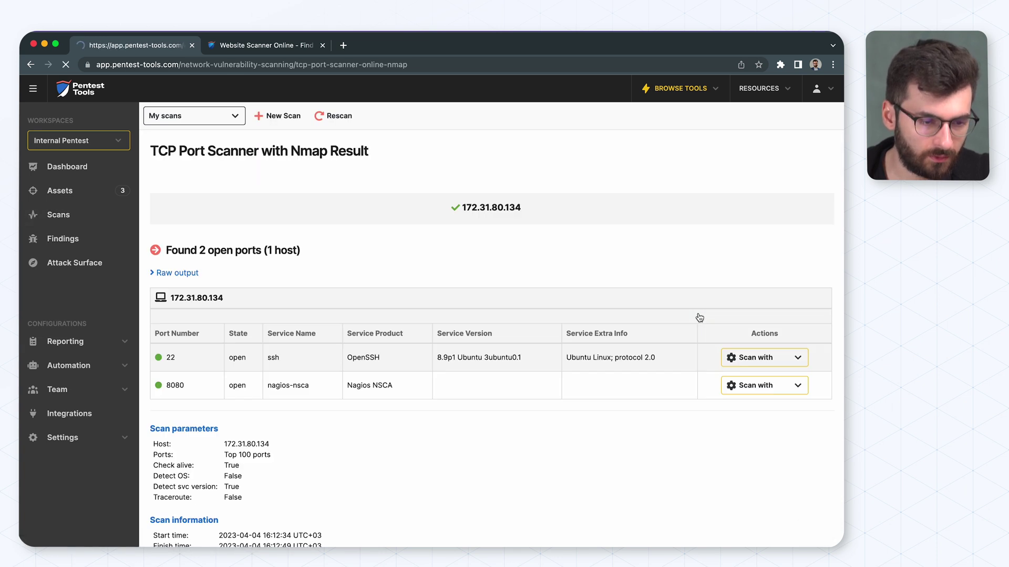
left_click_drag(185, 398, 166, 399)
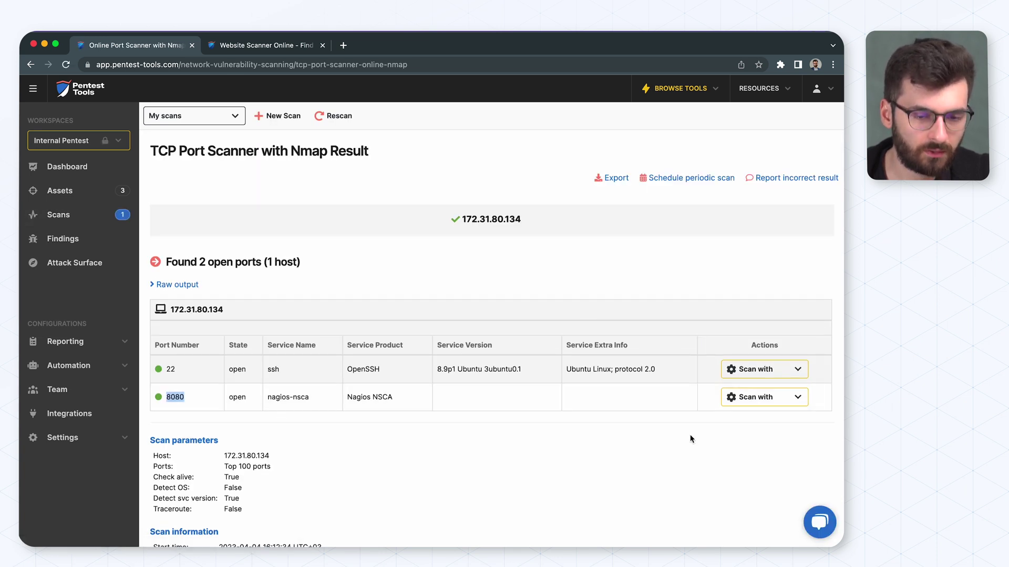
left_click(761, 420)
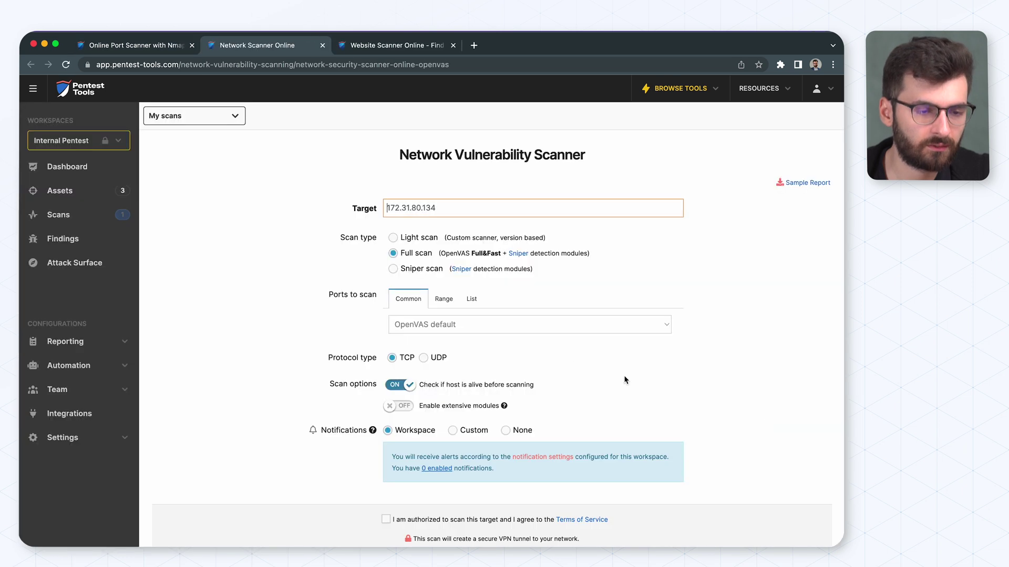
scroll(473, 410, "down", 4)
left_click(438, 419)
left_click(481, 464)
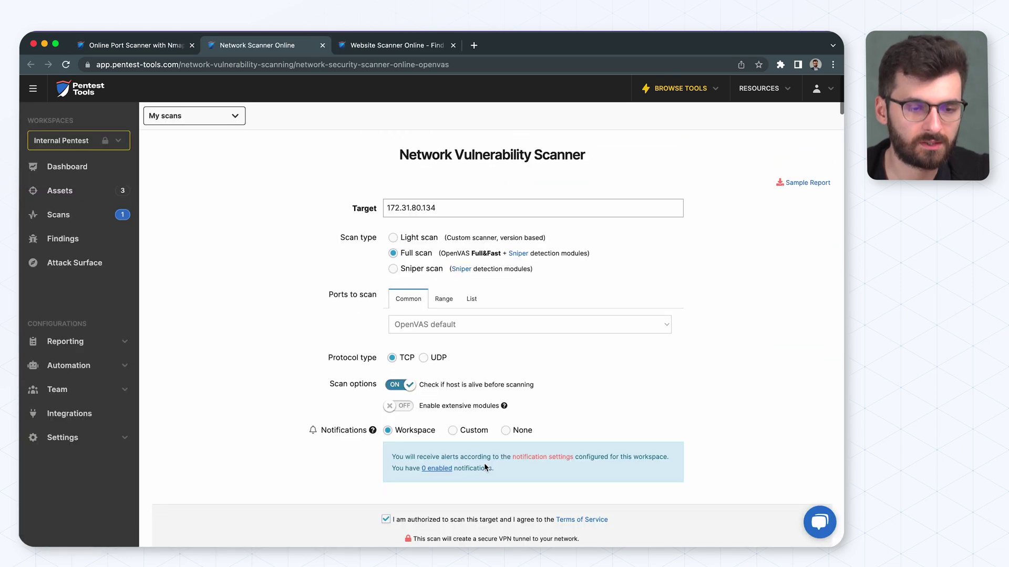
Open the running Website Scanner's results from the Scans list
left_click(58, 214)
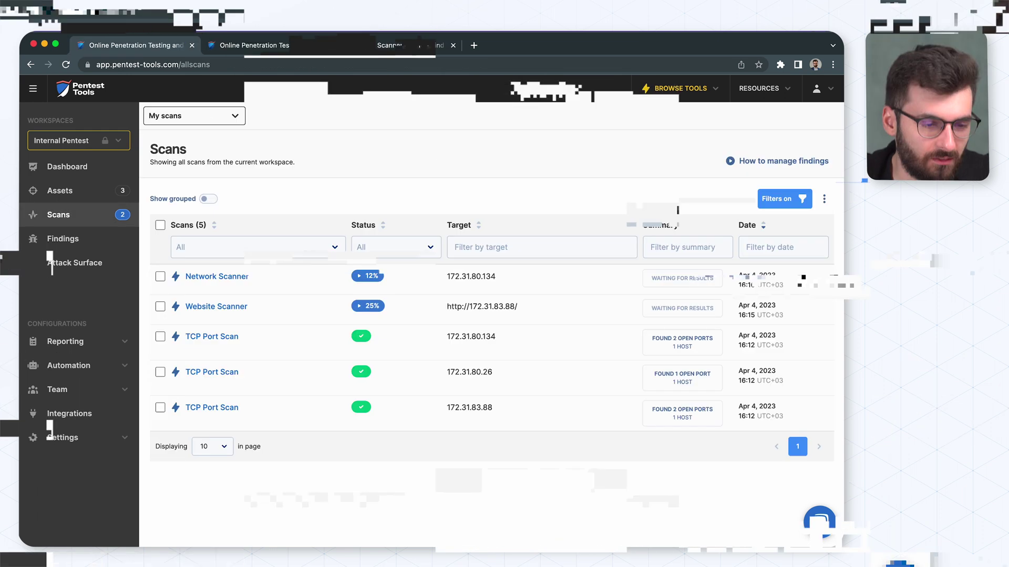
left_click(221, 308)
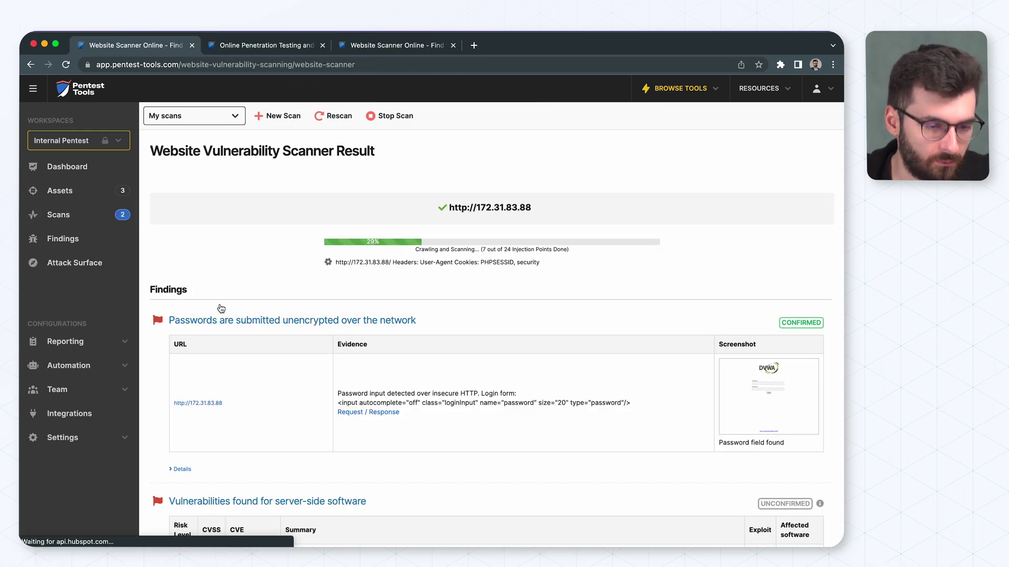
left_click_drag(419, 321, 170, 318)
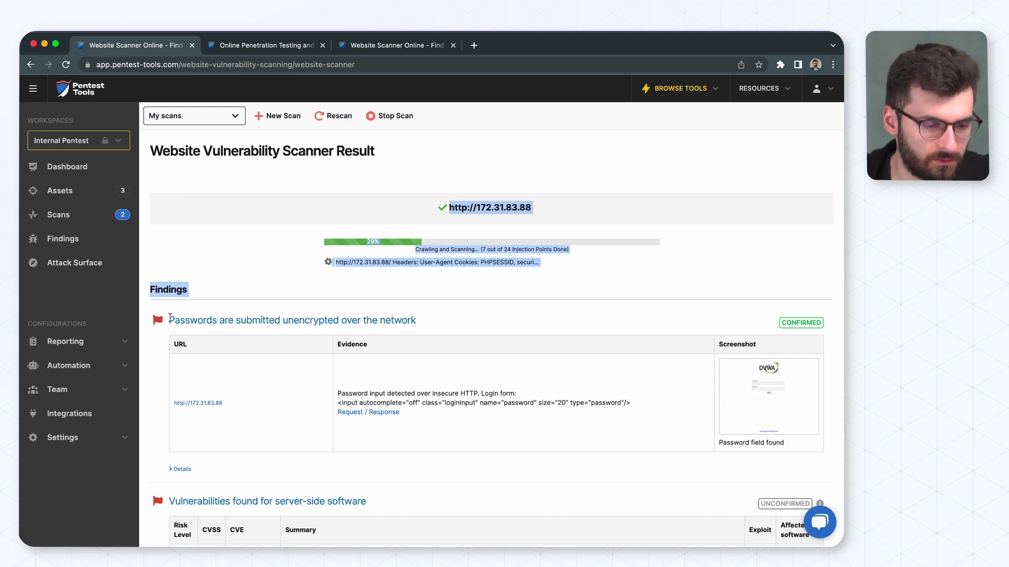
left_click(170, 318)
Review the unencrypted password submission and Apache 2.4.25 CVE findings, then return to Scans
scroll(440, 319, "down", 5)
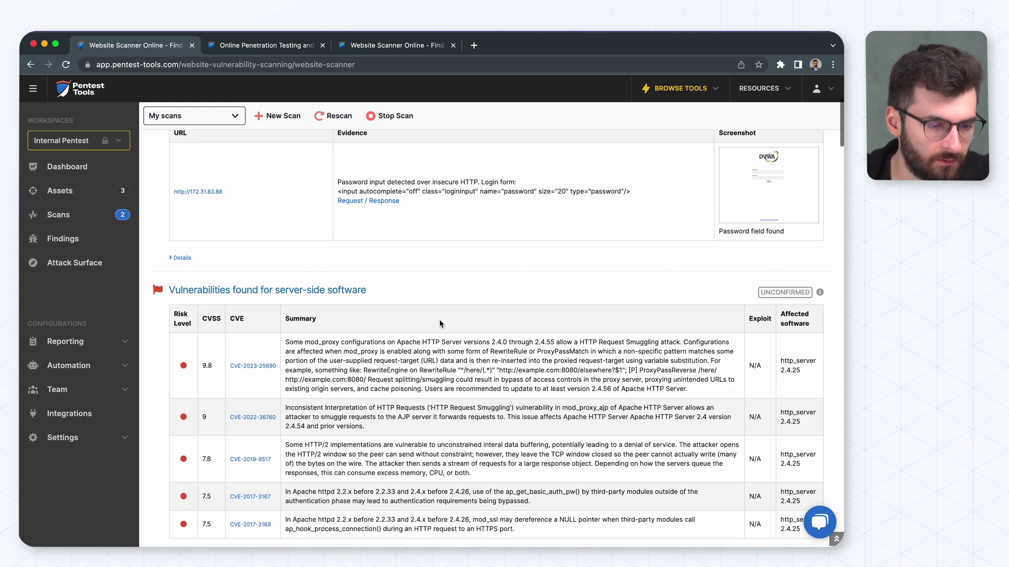
scroll(439, 319, "down", 3)
scroll(440, 320, "up", 3)
scroll(439, 320, "down", 1)
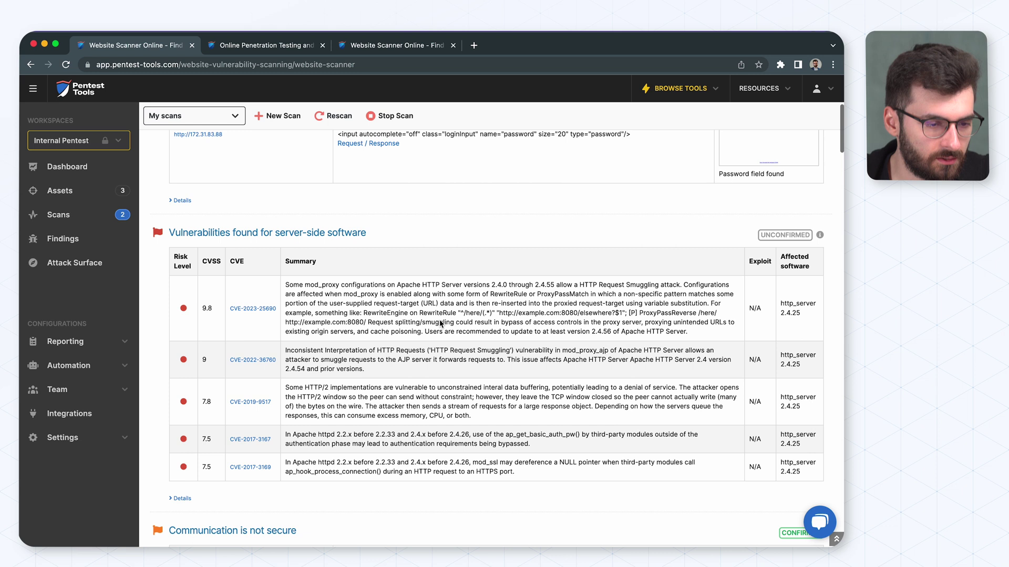
scroll(439, 319, "down", 5)
scroll(439, 320, "up", 6)
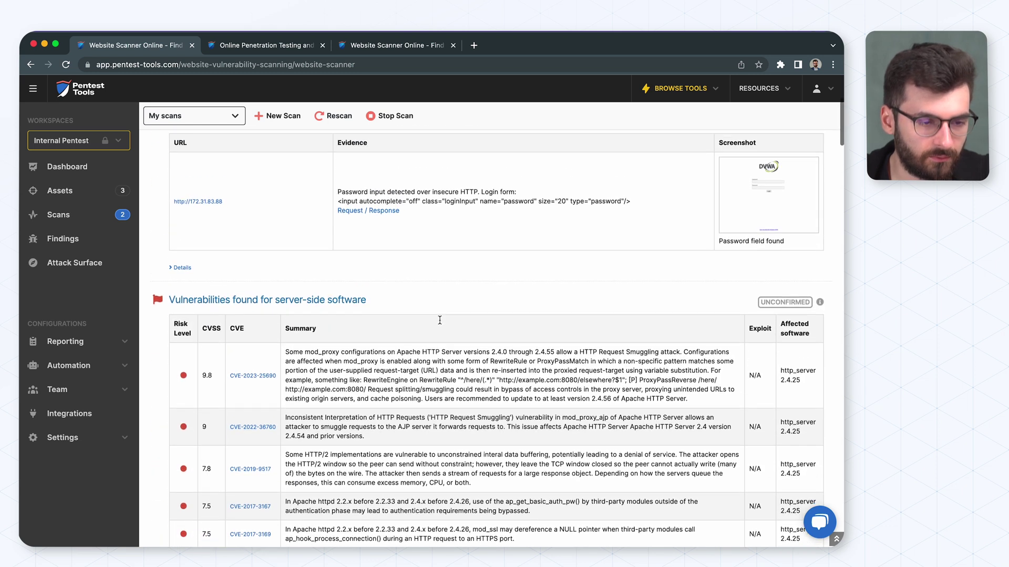
scroll(439, 319, "up", 3)
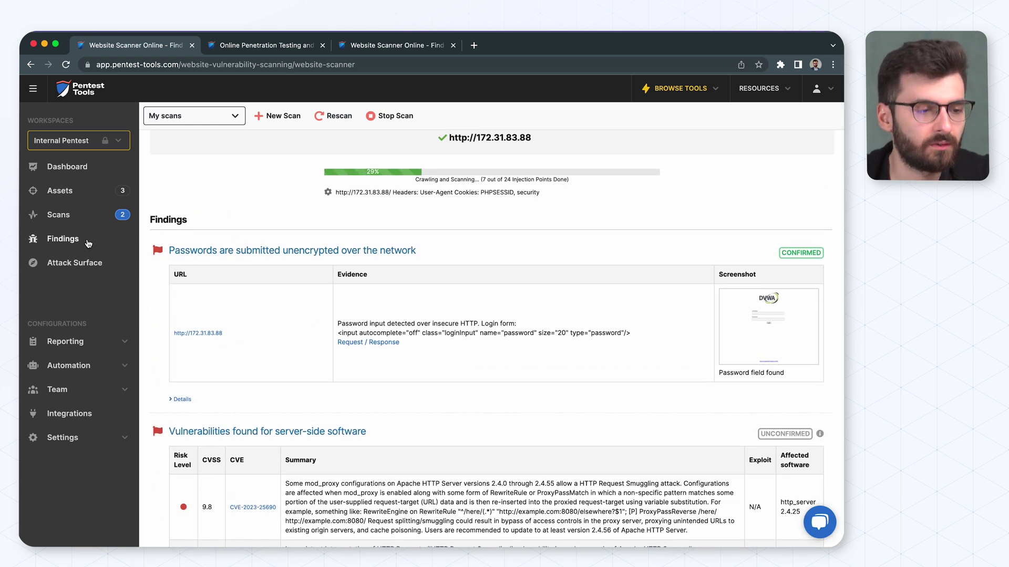
left_click(66, 220)
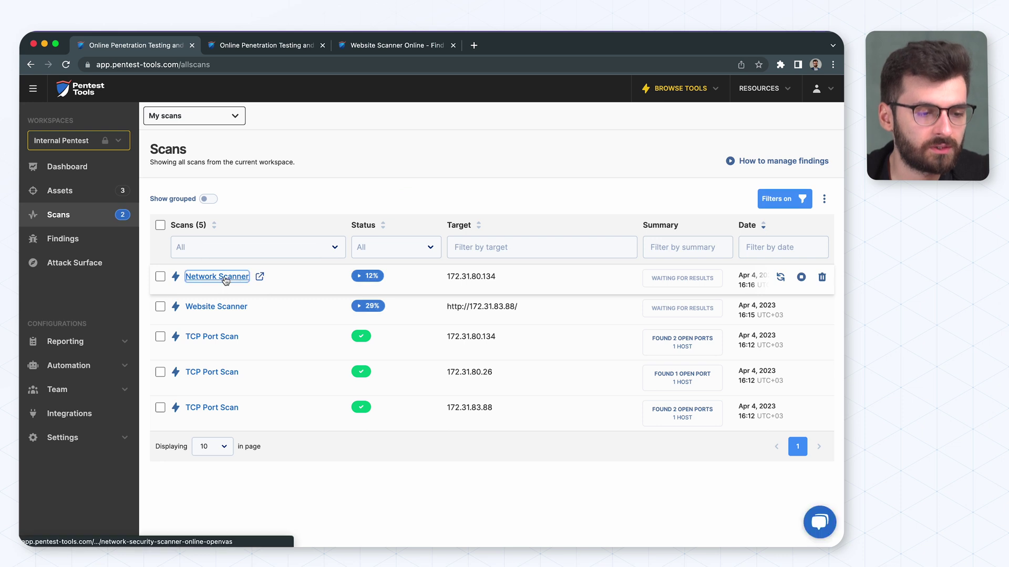